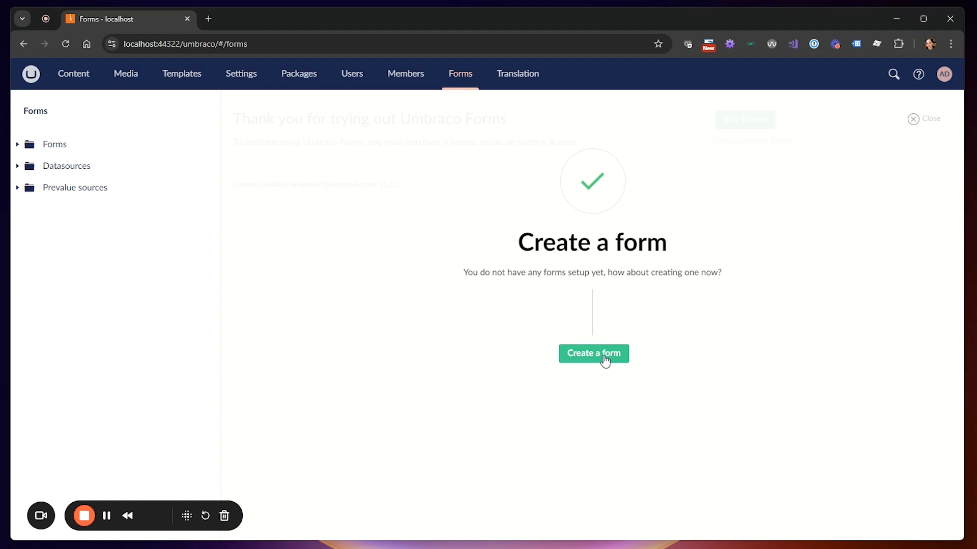
Create a new form named 'Our form'
click(604, 359)
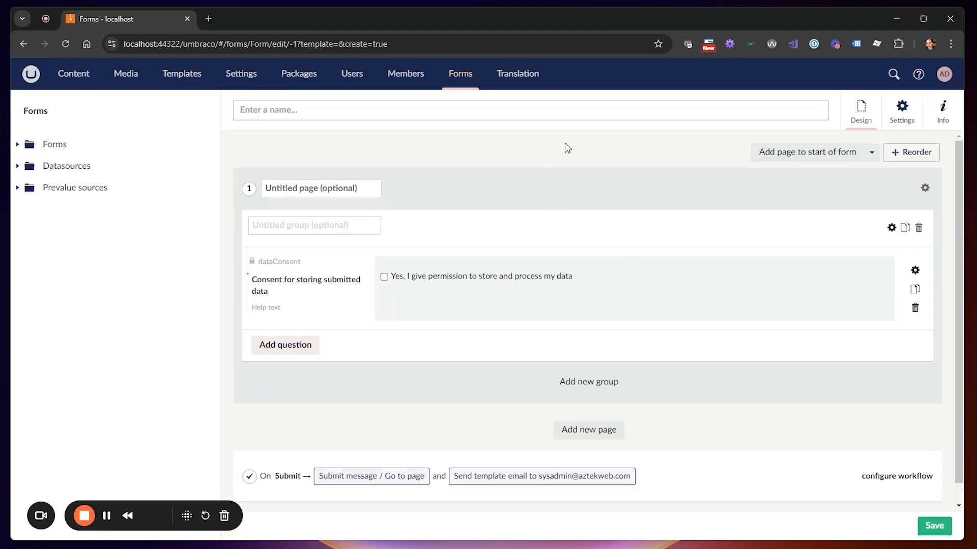
text(Our form)
Add a 'First name' question and bring up its answer-type choices
click(291, 349)
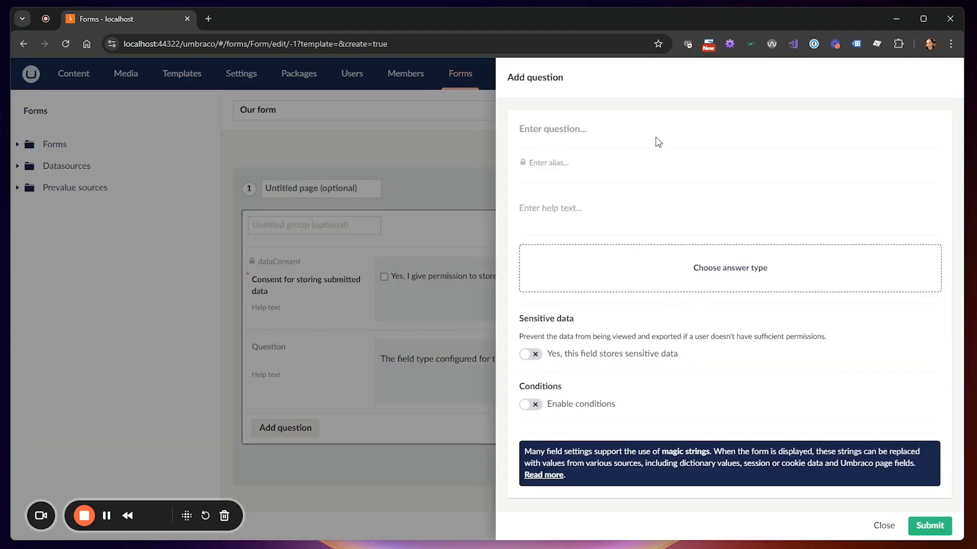
text(First name)
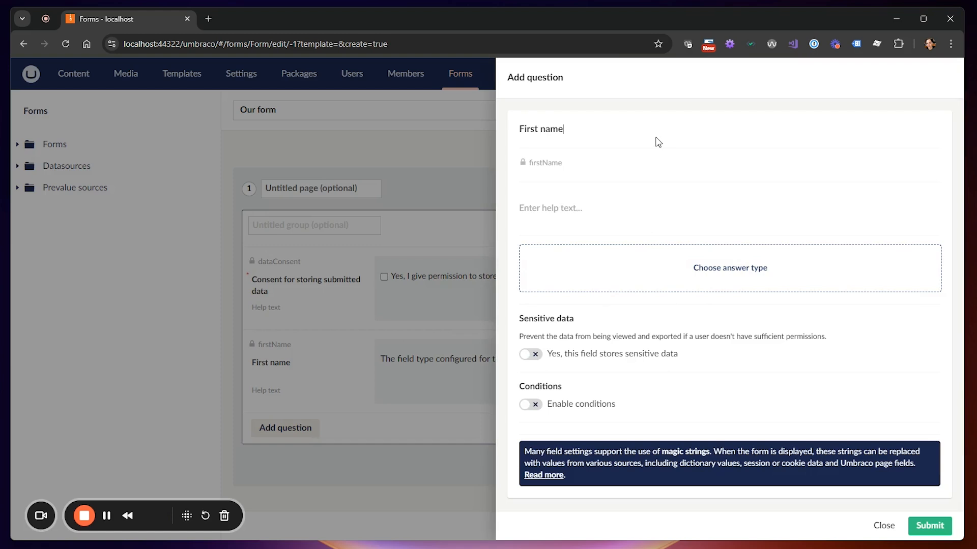
click(733, 270)
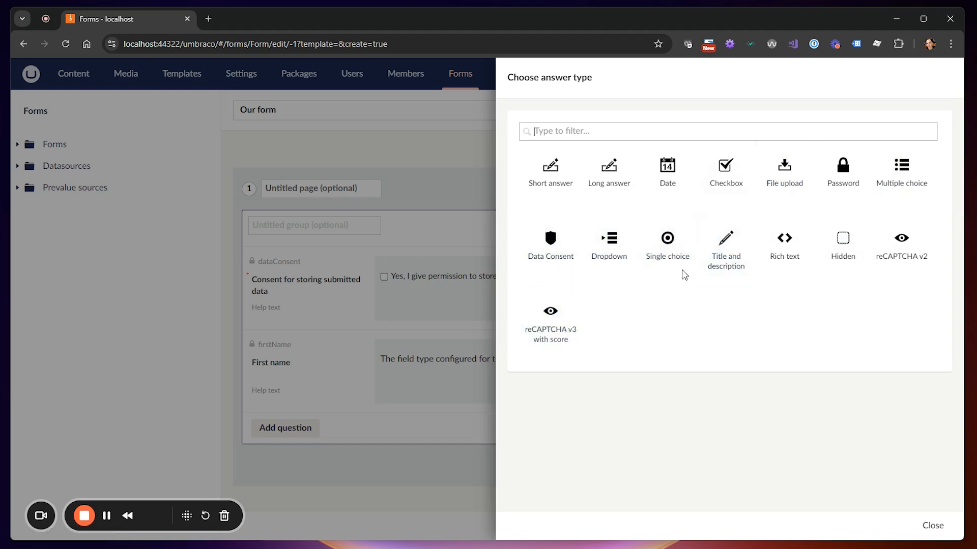
Make First name a Short answer with placeholder 'Your name' and field type text
click(549, 169)
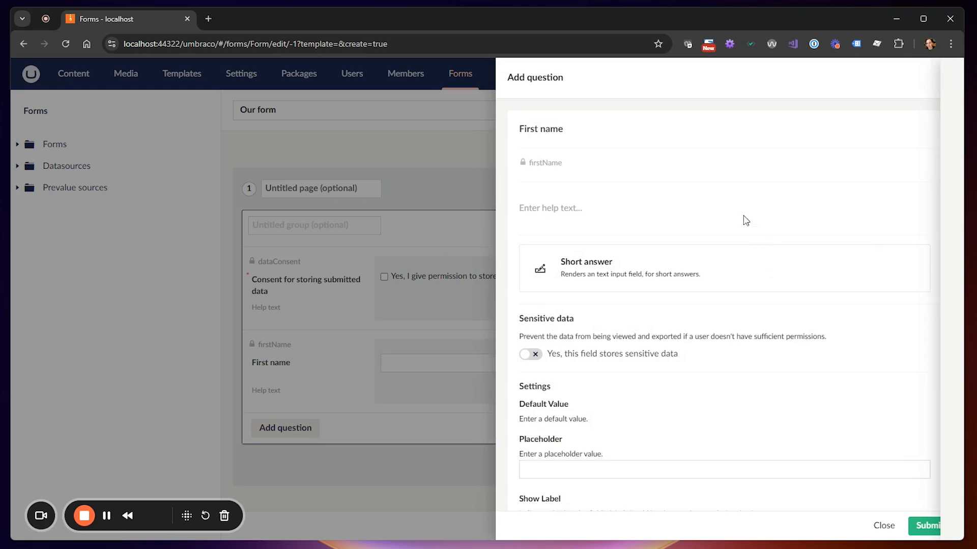
scroll(743, 301, down, 2)
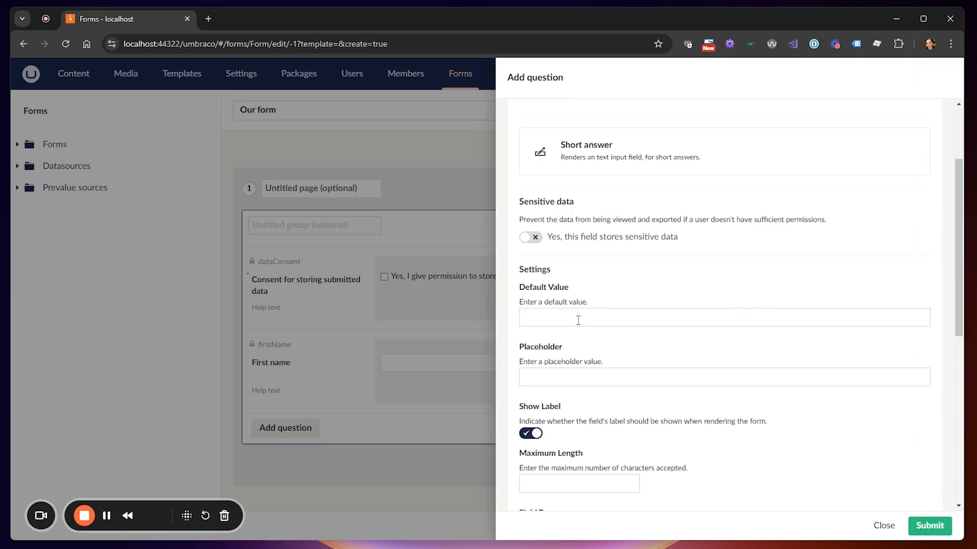
click(679, 375)
text(Your name)
scroll(784, 332, down, 6)
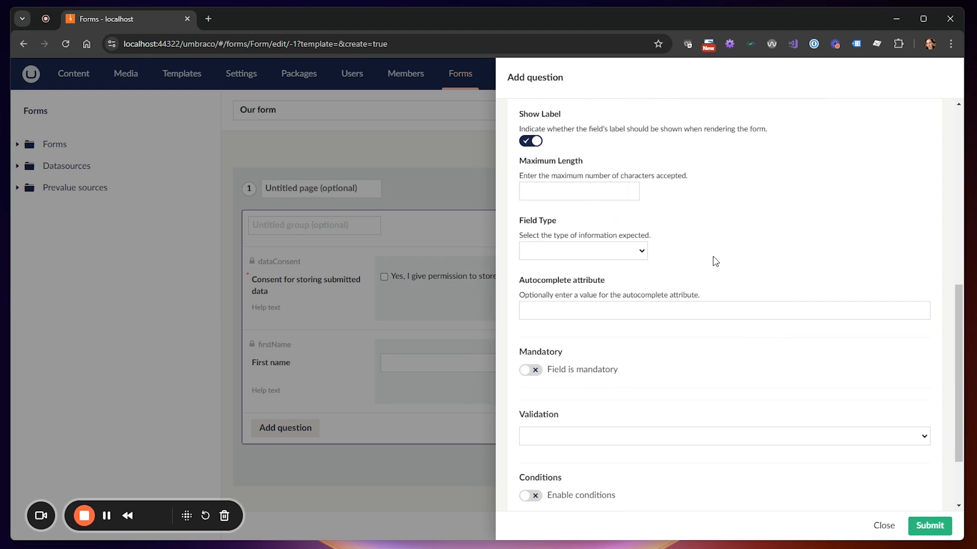
click(643, 251)
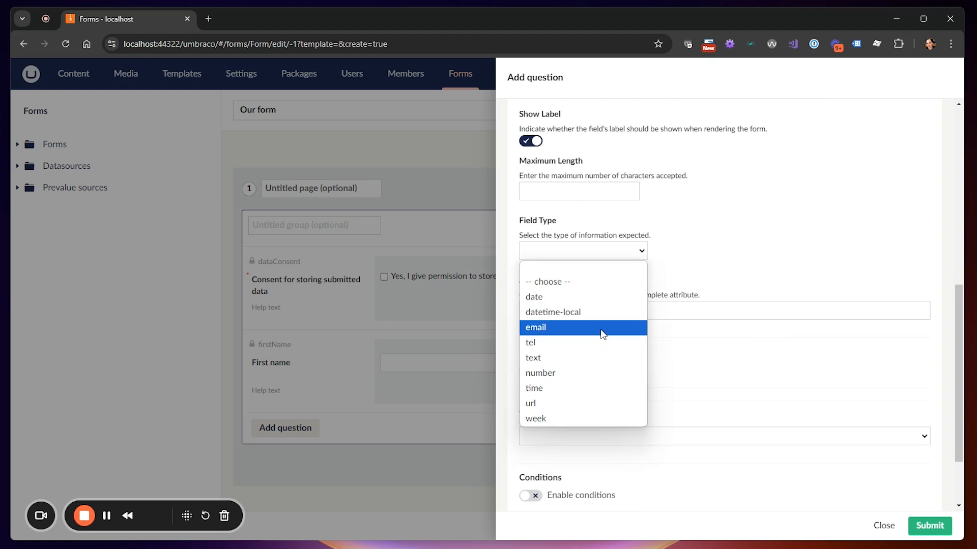
click(600, 366)
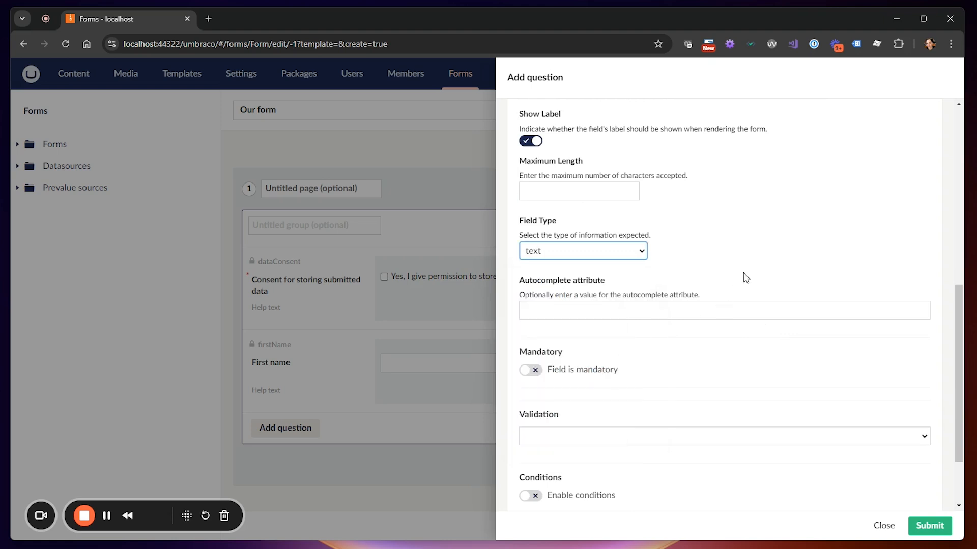
scroll(715, 294, down, 2)
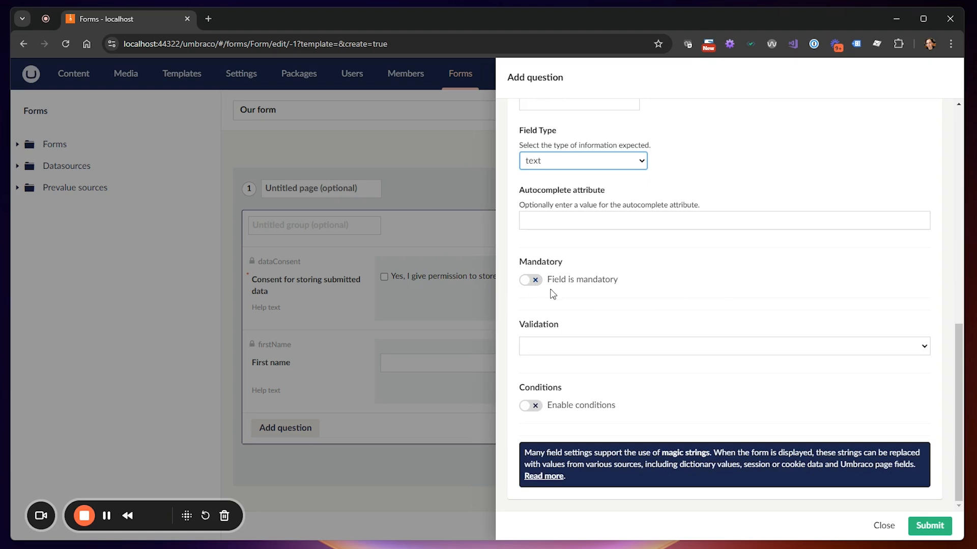
Make First name mandatory with message 'Please fill out', no validation, and add it to the form
click(530, 282)
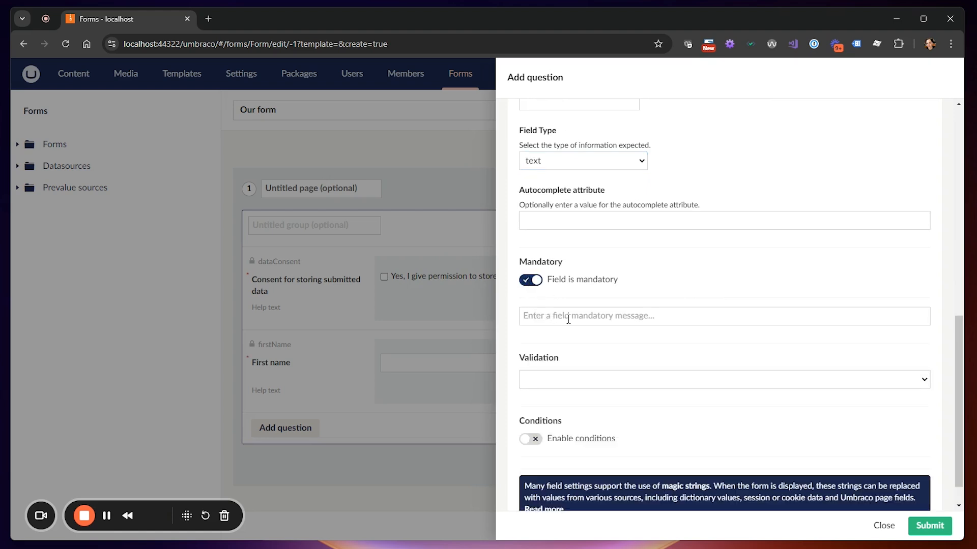
click(594, 319)
text(Pl)
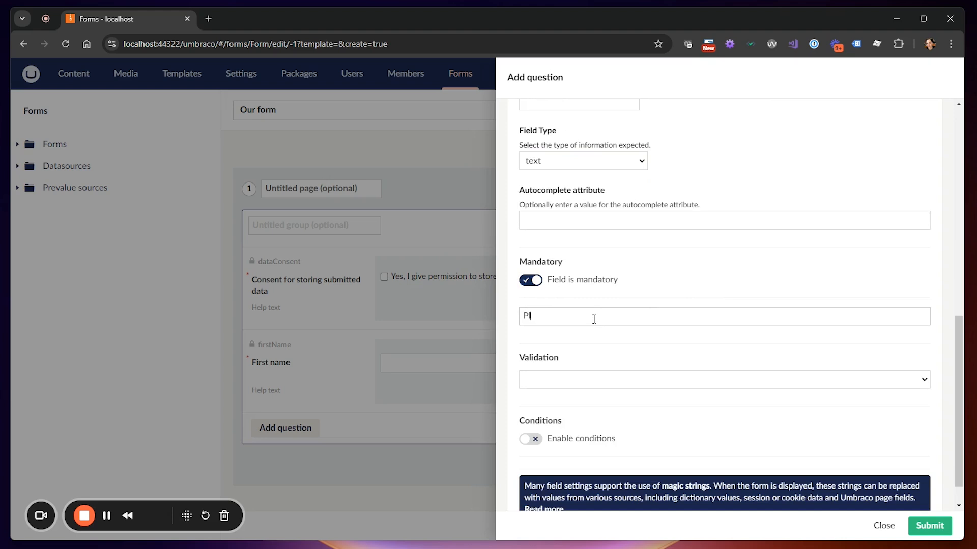
text(ease fill out this field)
click(640, 386)
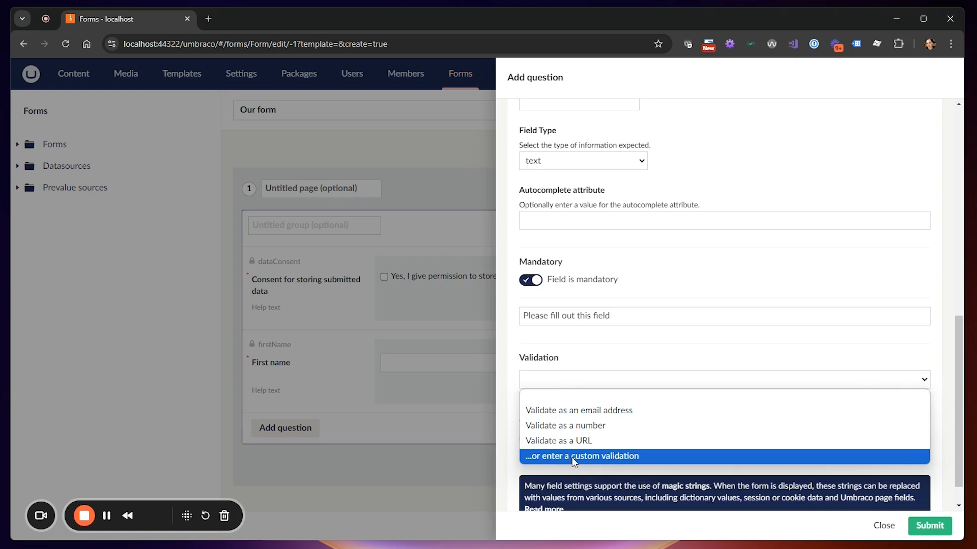
click(687, 339)
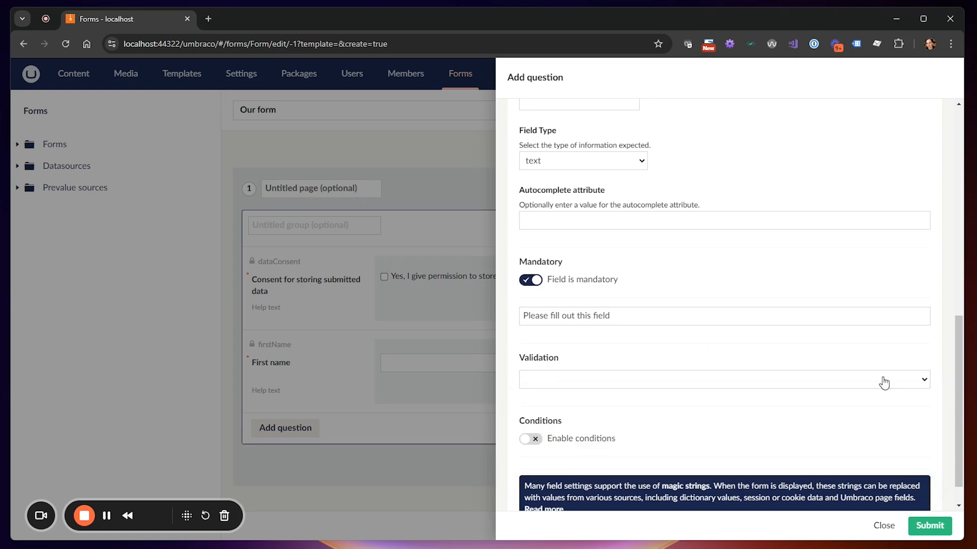
click(929, 527)
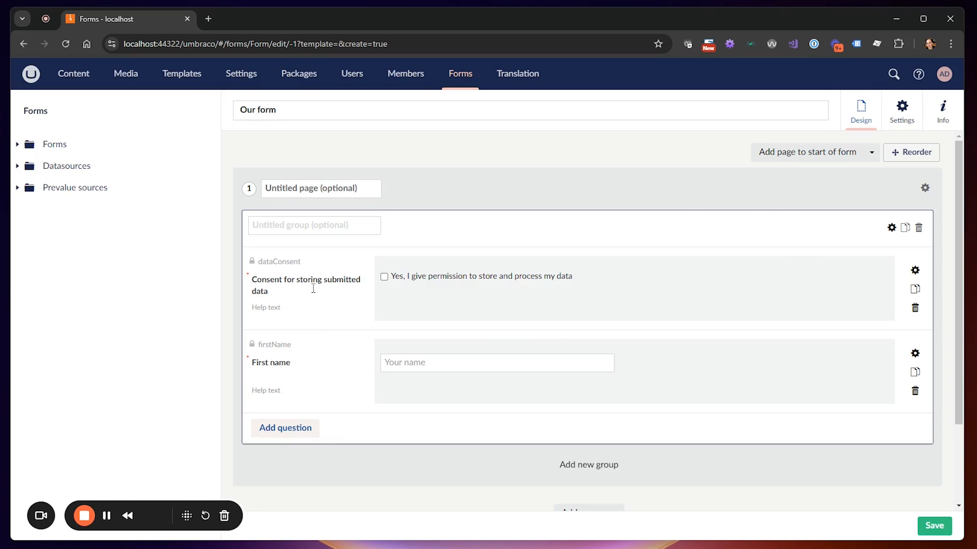
Reorder the fields so First name sits above the data consent field
click(912, 151)
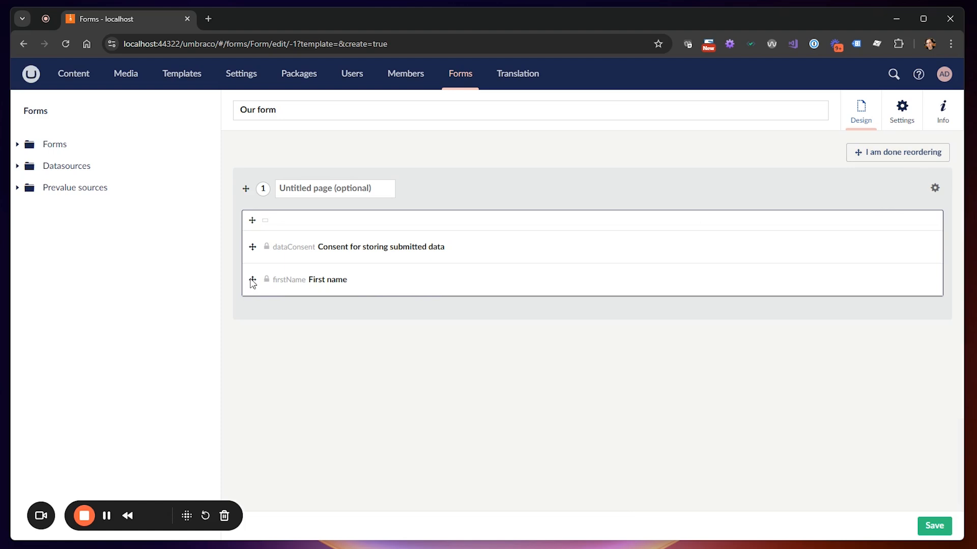
drag(253, 278, 254, 245)
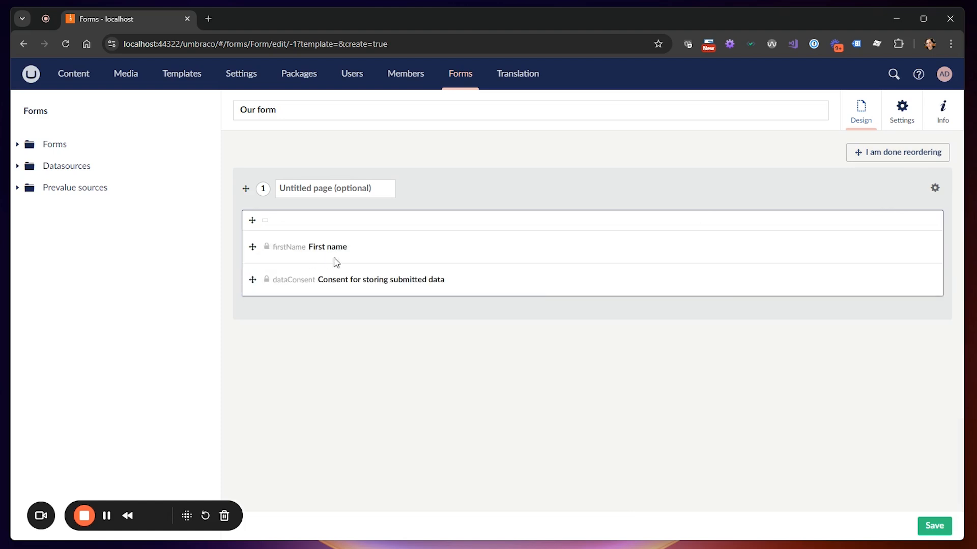
click(911, 162)
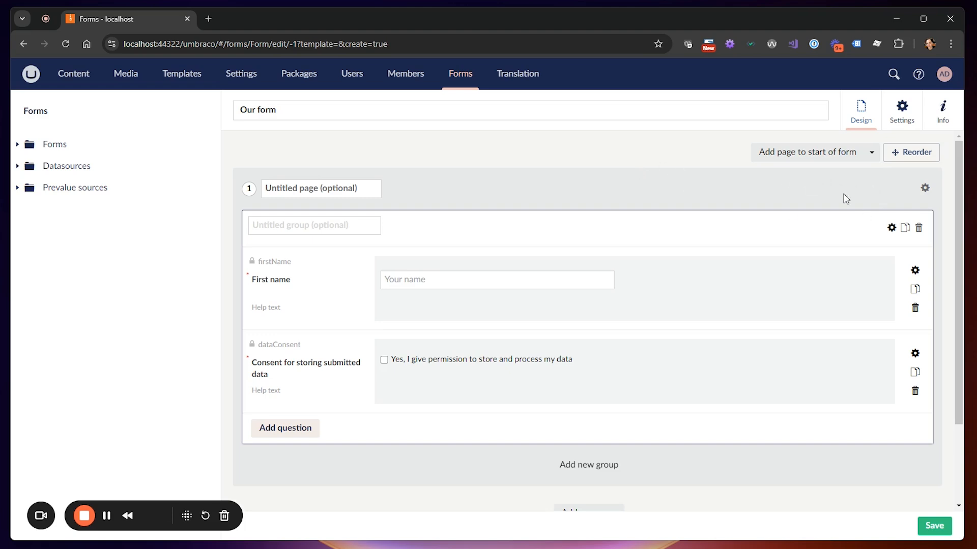
Change the submit button caption from 'Submit' to 'Ask my question!', then view the form's Info page
click(903, 121)
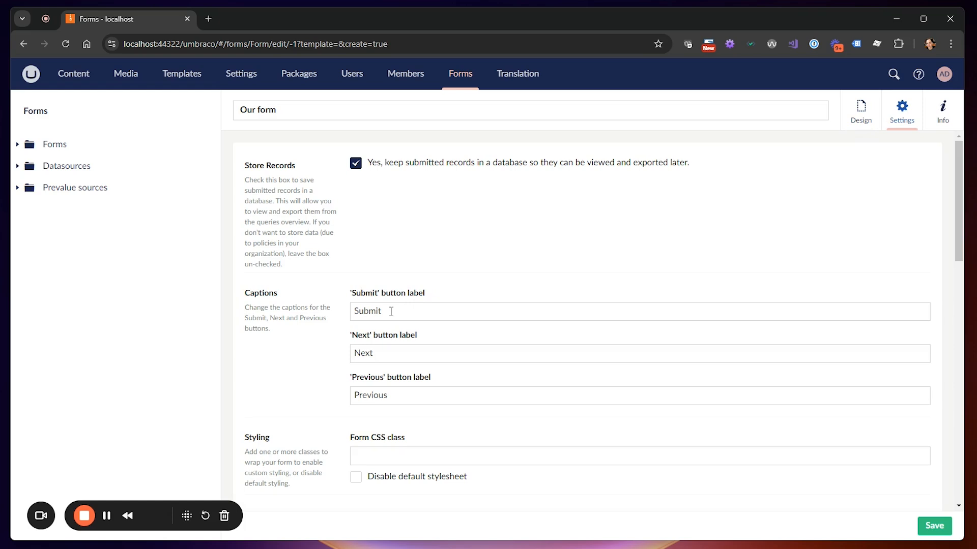
drag(391, 312, 346, 311)
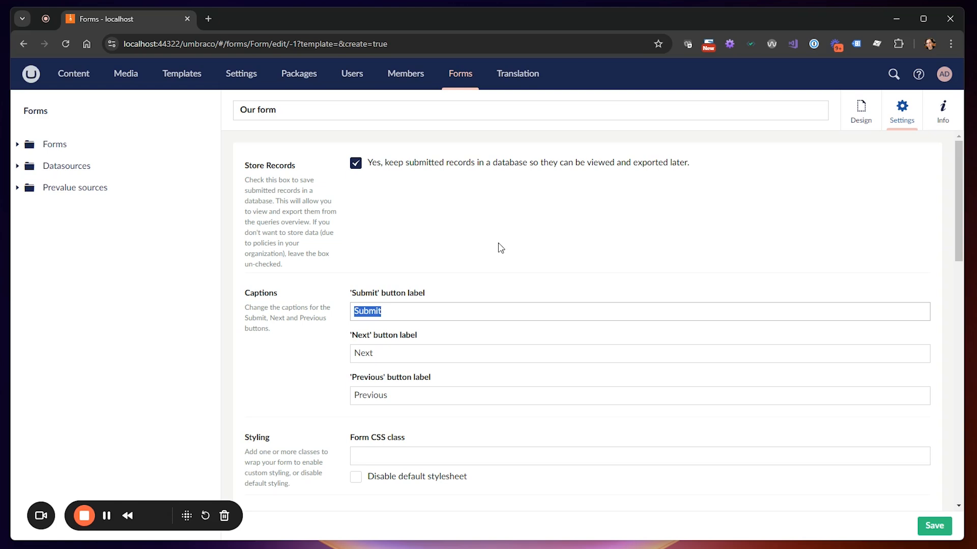
text(Ask my question!)
scroll(501, 248, down, 3)
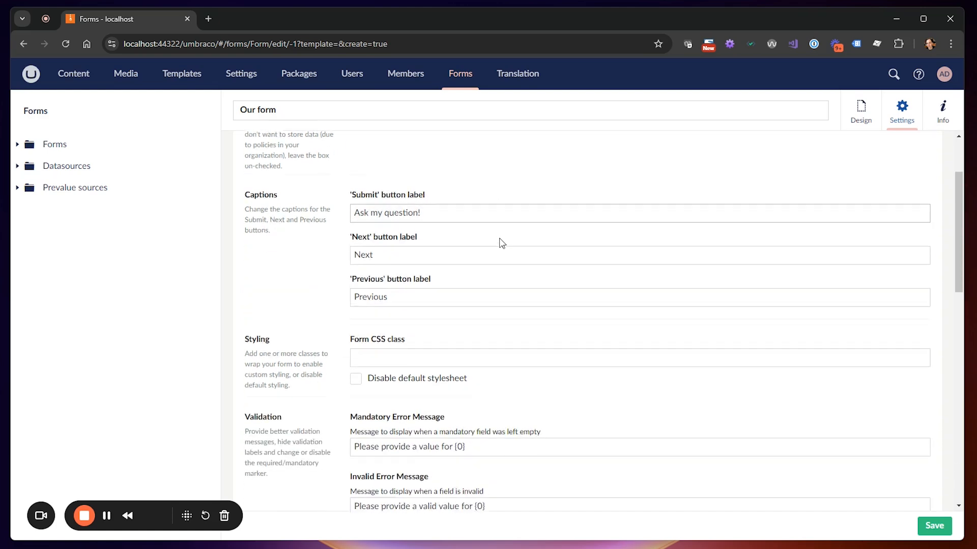
scroll(323, 304, down, 1)
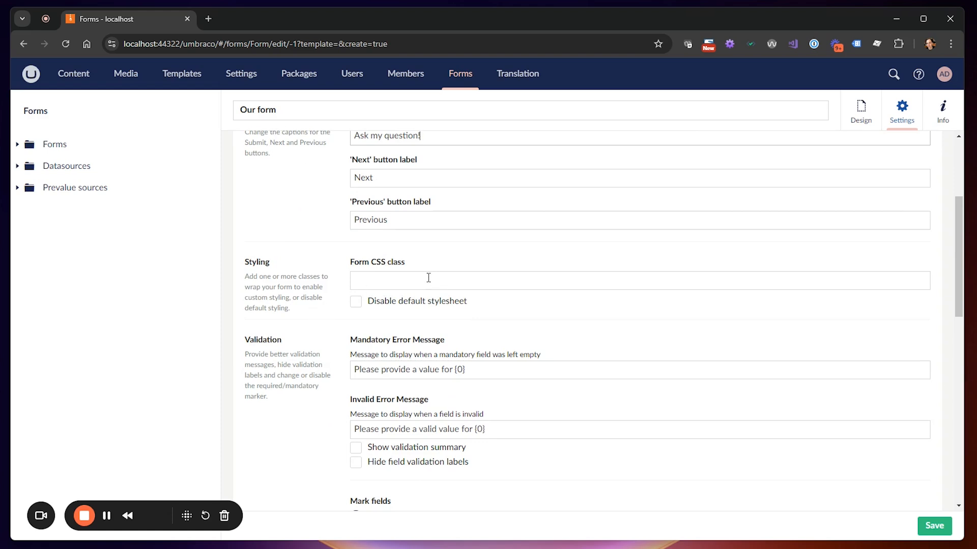
scroll(587, 339, up, 3)
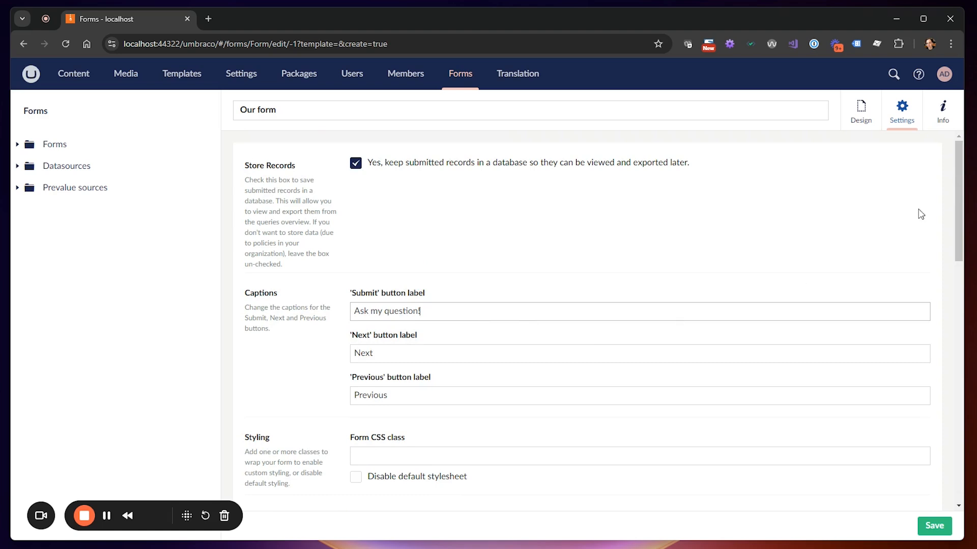
click(943, 113)
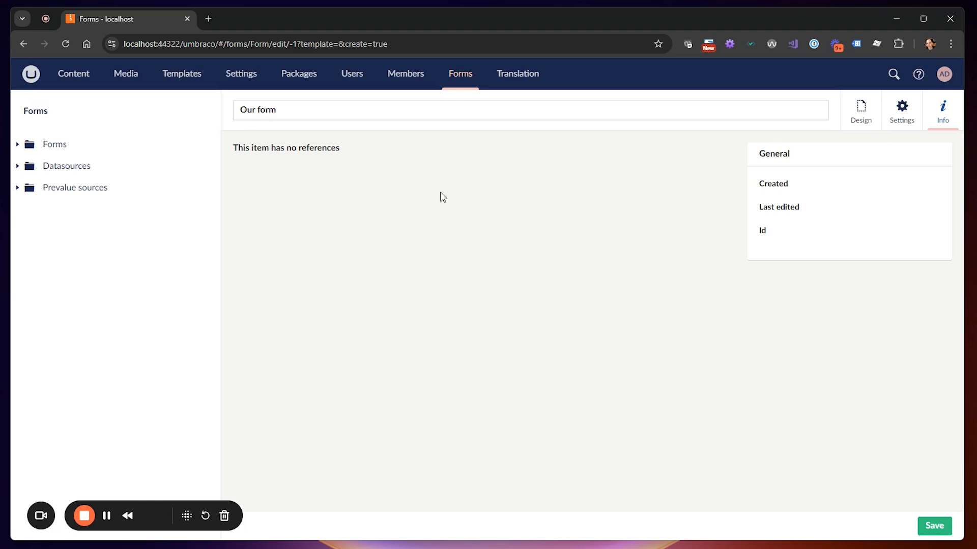
Return to the form designer and look over the workflows without changing them
click(865, 113)
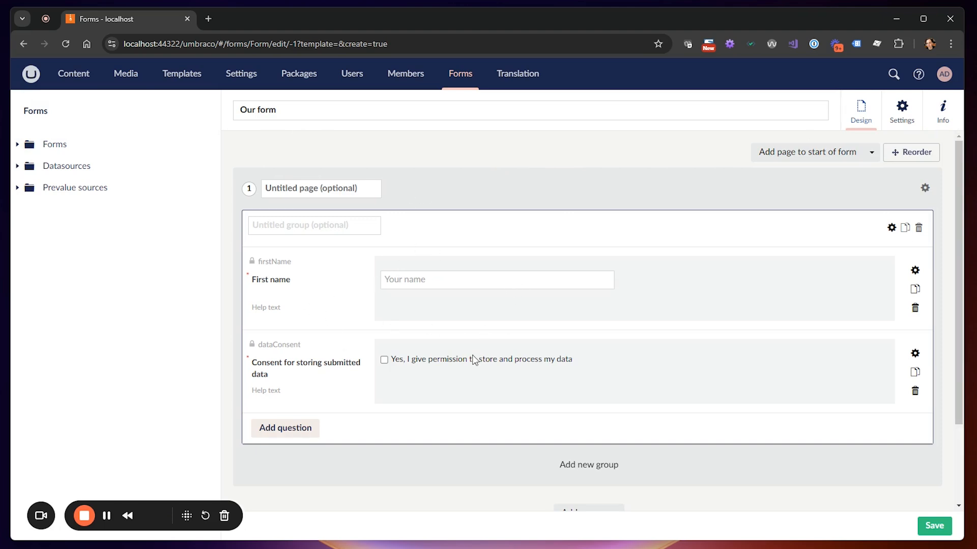
scroll(474, 360, down, 2)
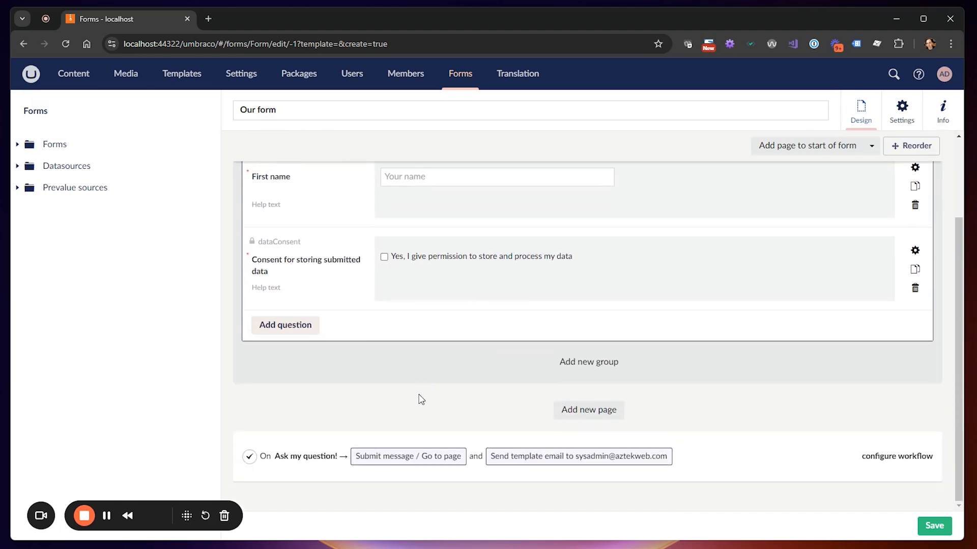
click(908, 462)
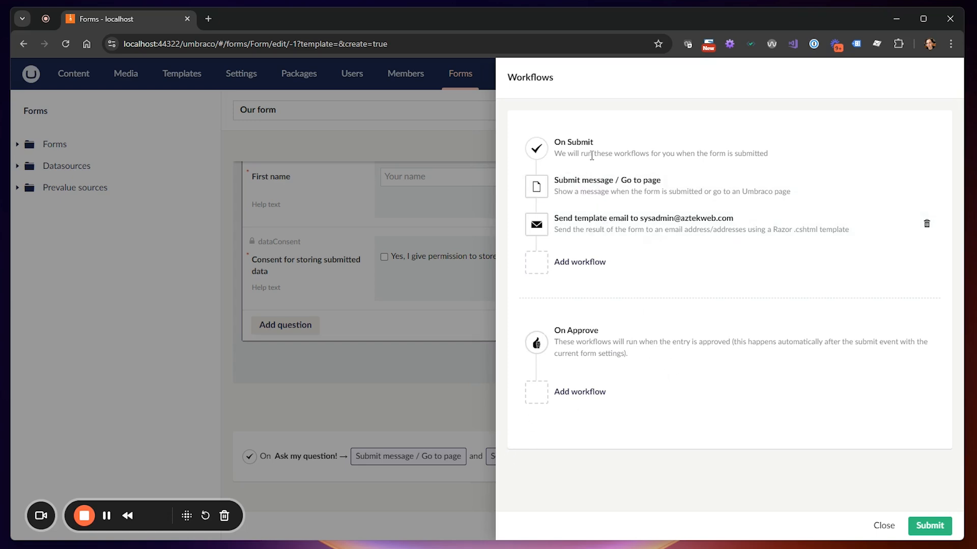
click(884, 525)
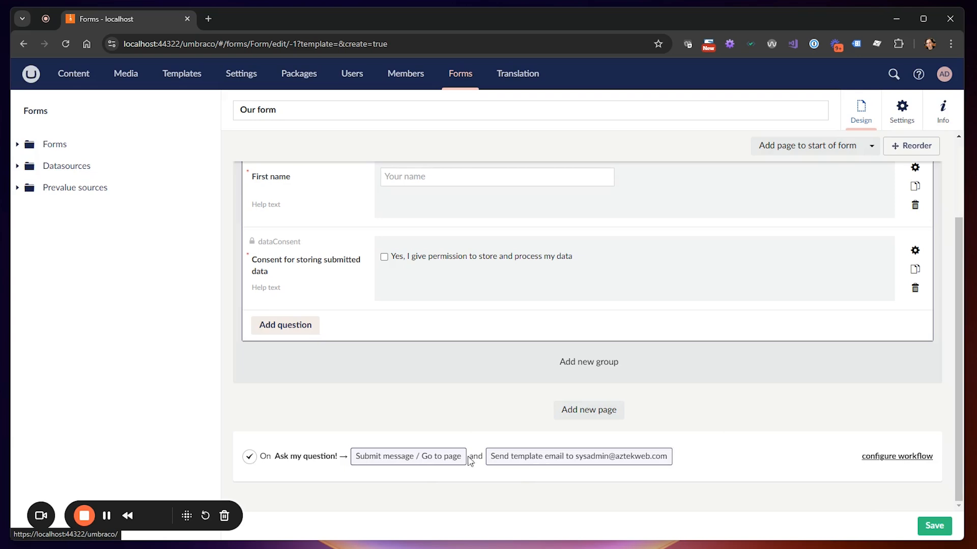
Set the on-submit action to redirect visitors to the Contact page under Home
click(407, 457)
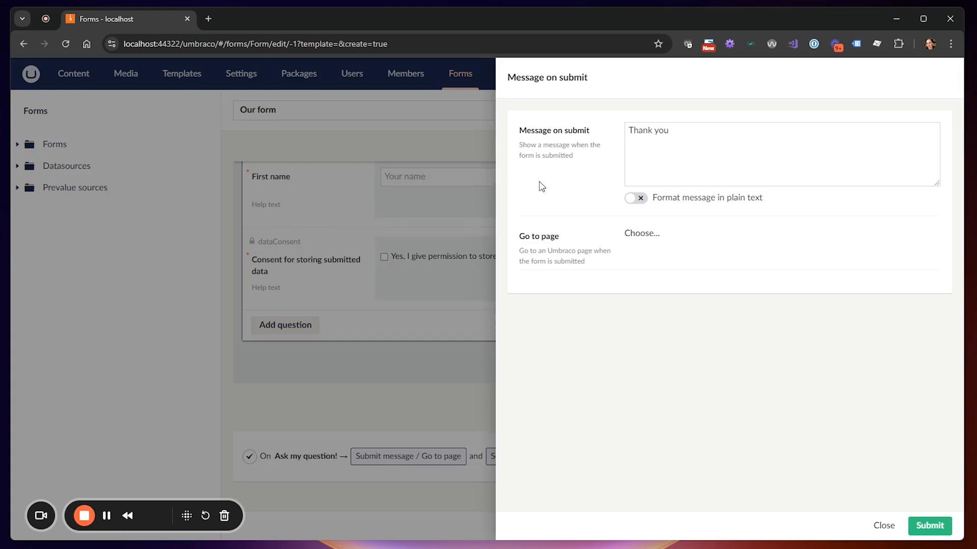
click(640, 236)
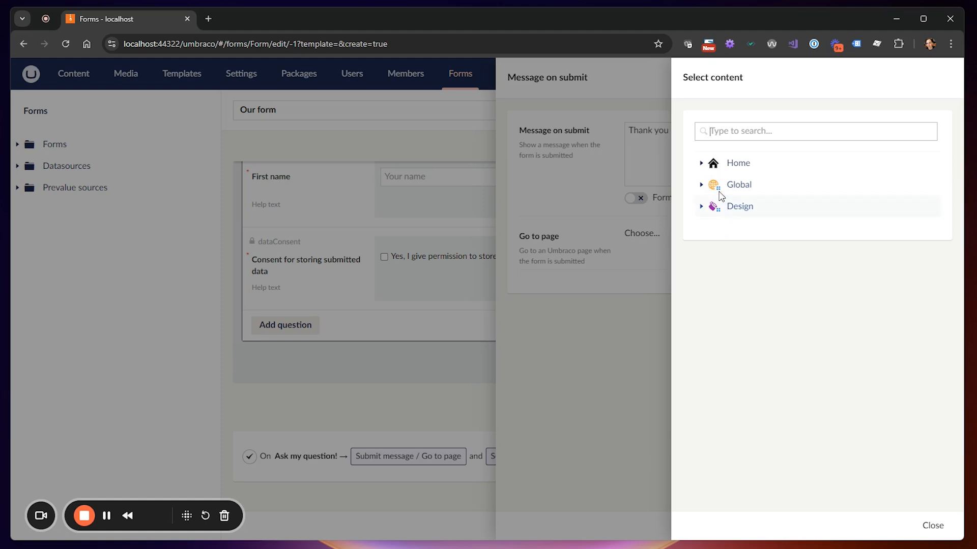
click(701, 164)
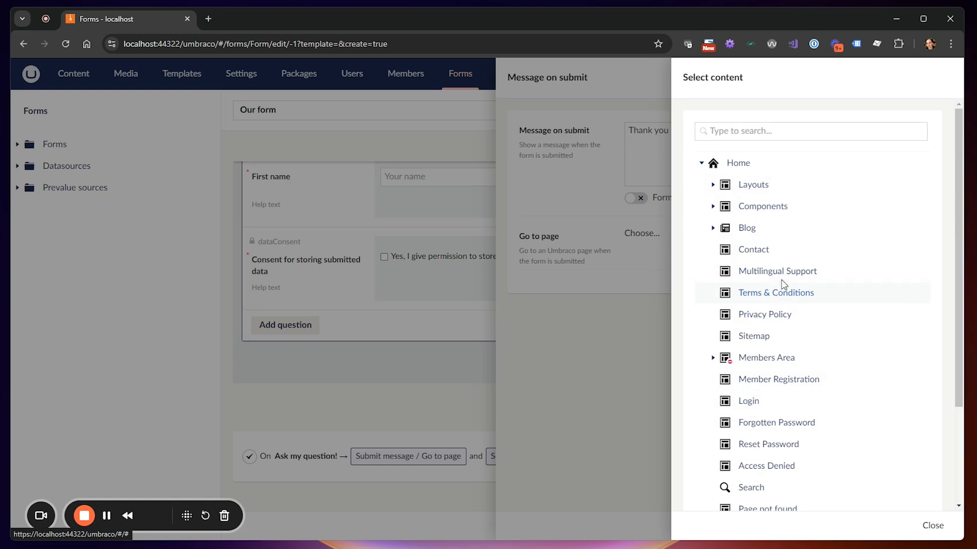
click(753, 250)
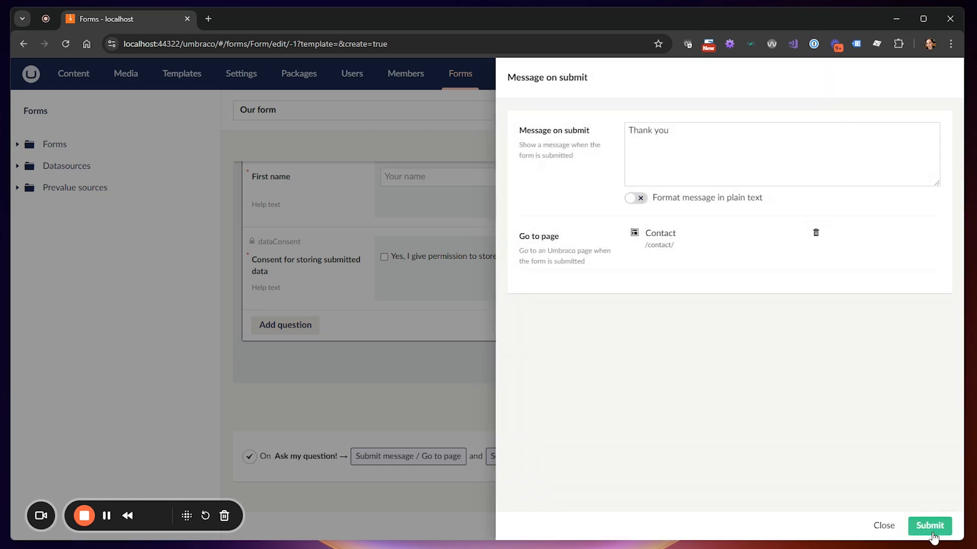
click(931, 527)
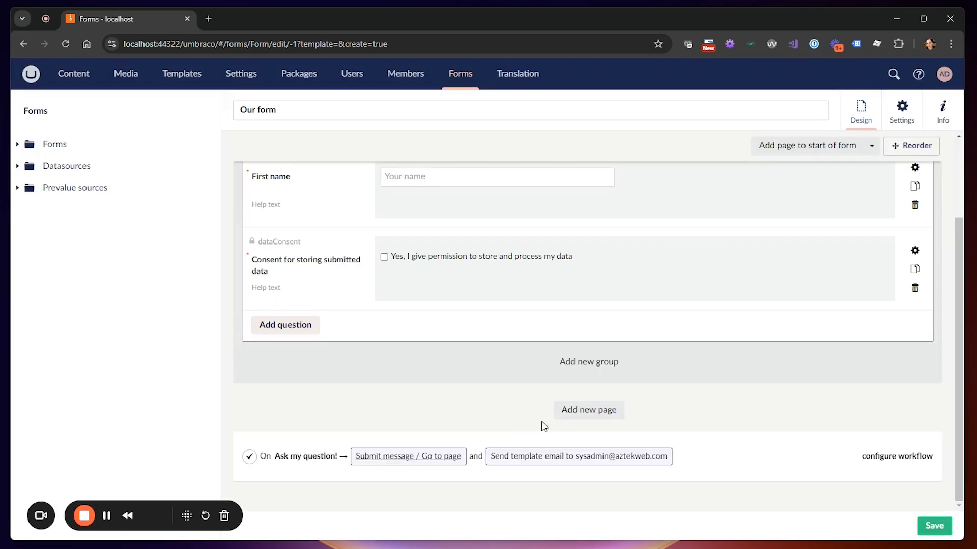
Replace the sysadmin address with the info address in the Send template email workflow's name and recipient
click(545, 459)
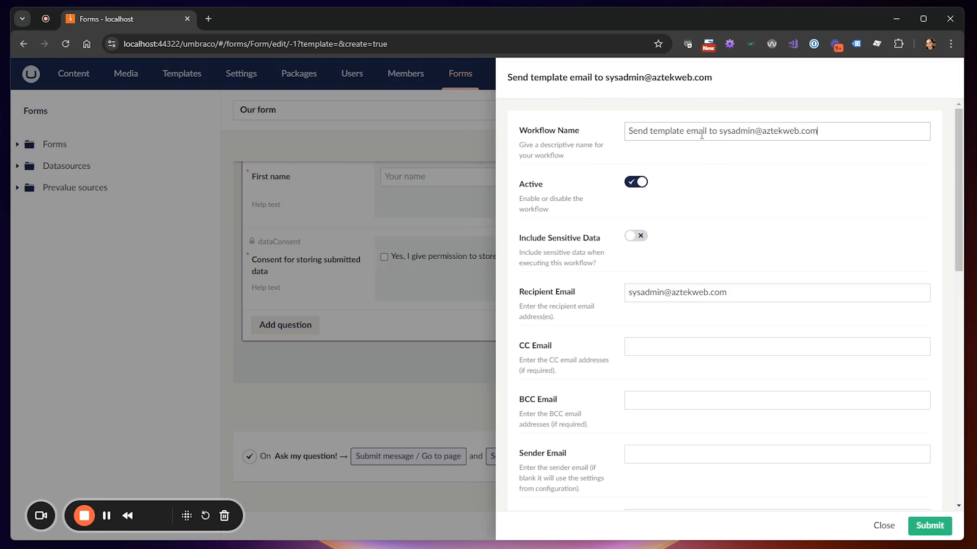
drag(720, 133, 848, 133)
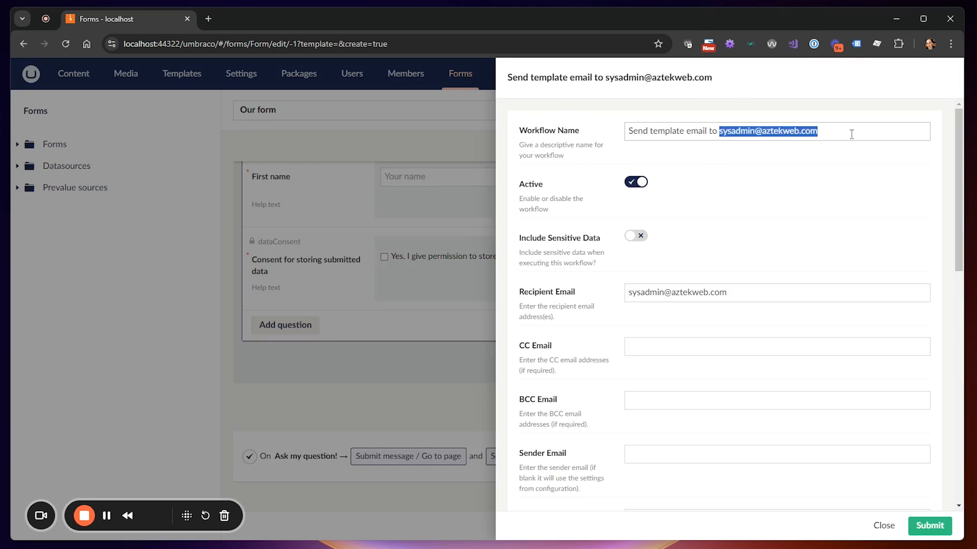
text(info@my)
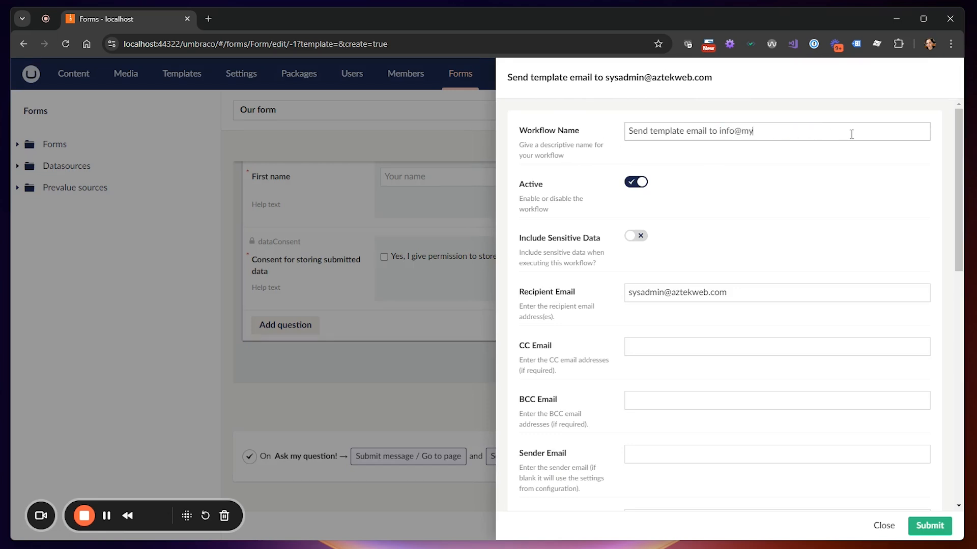
text(website.com)
click(808, 192)
drag(802, 131, 721, 132)
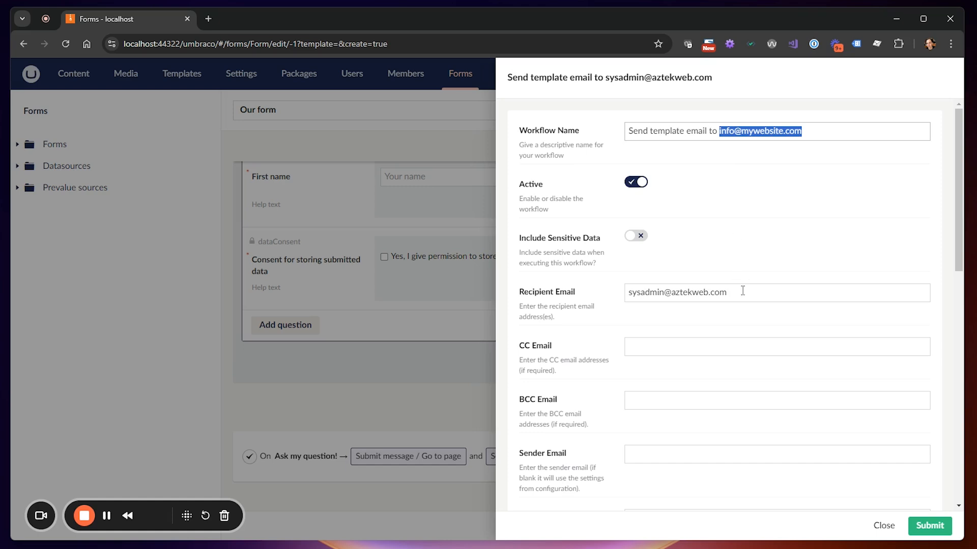
drag(741, 292, 605, 291)
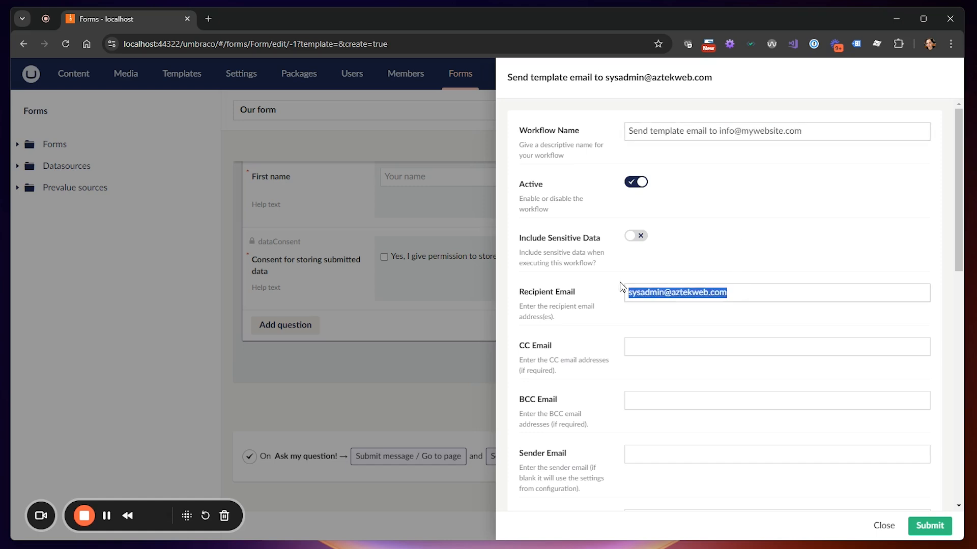
key(ctrl+v)
scroll(554, 321, down, 2)
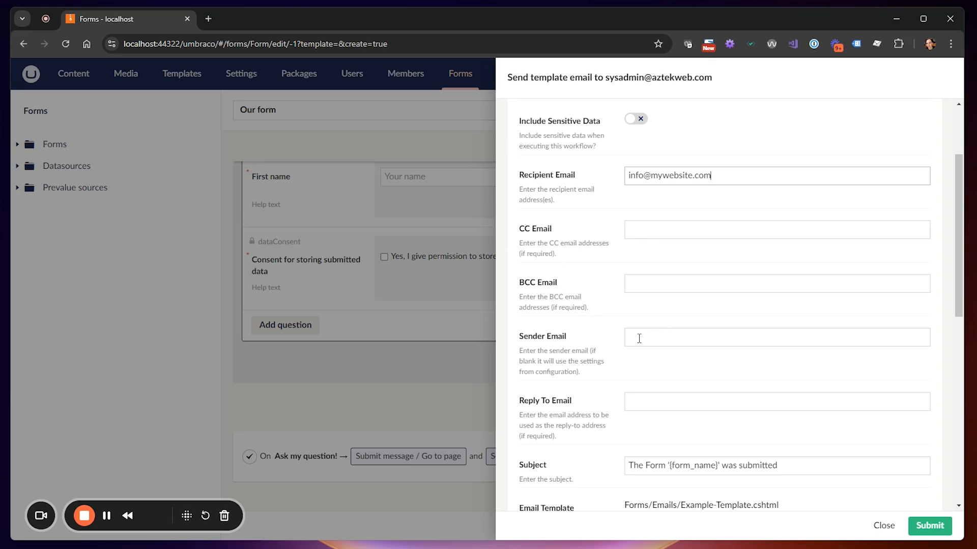
Keep Example-Template.cshtml as the email template and submit the workflow
scroll(639, 336, down, 6)
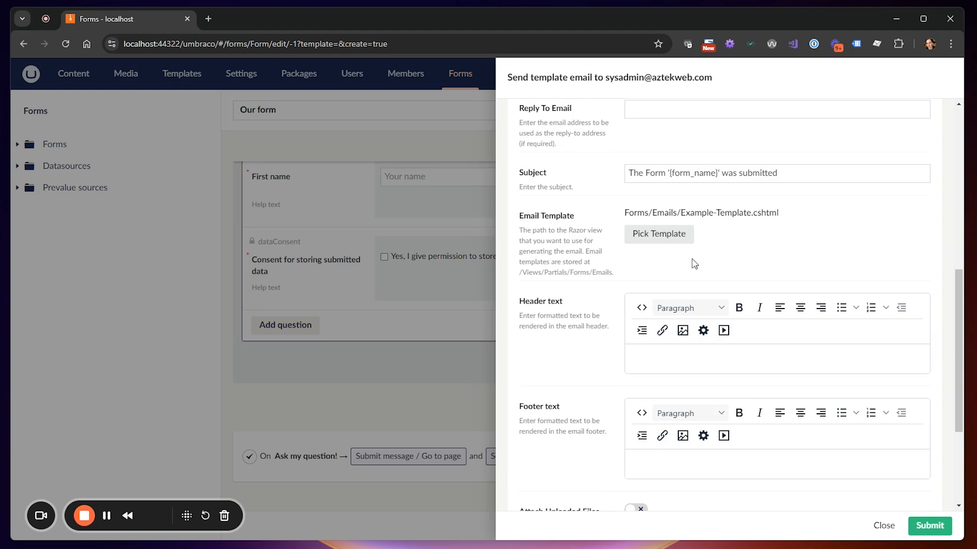
click(655, 238)
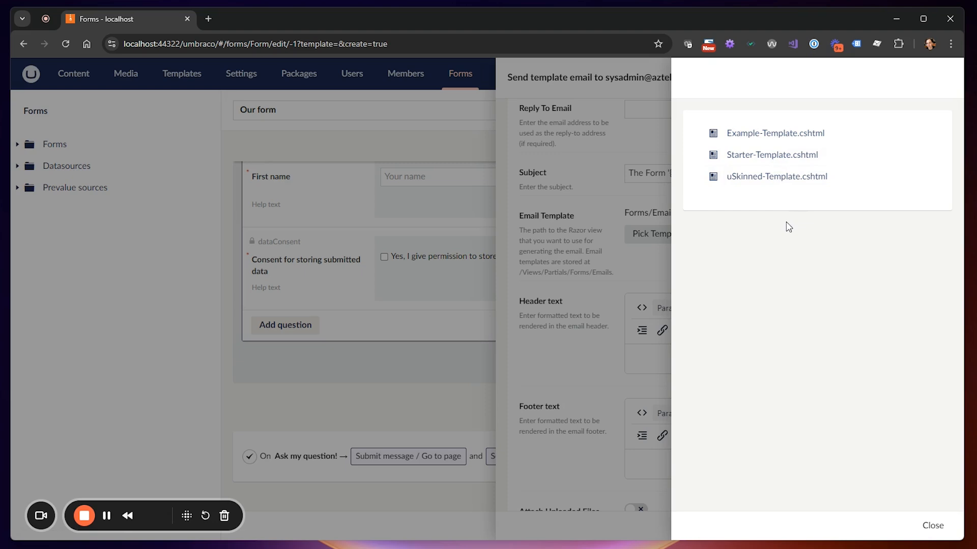
click(934, 527)
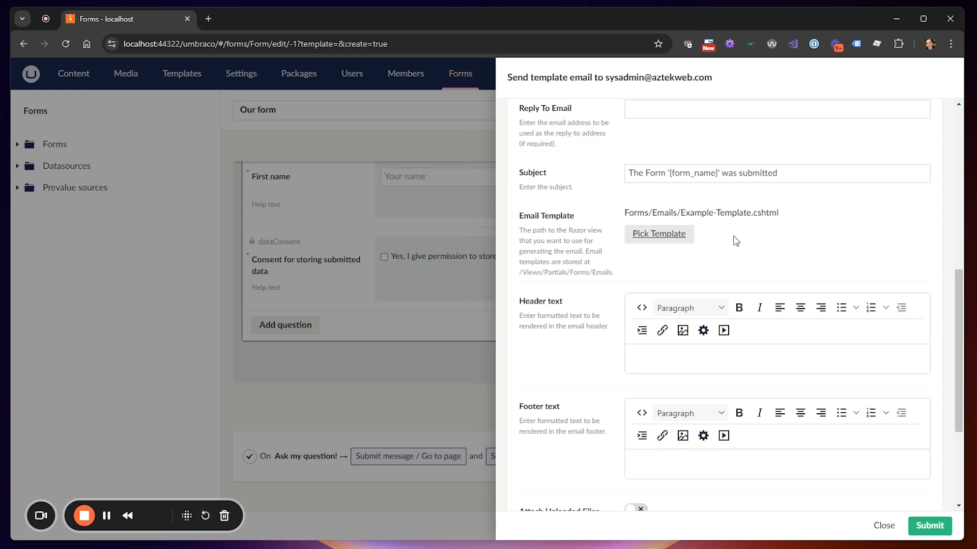
scroll(786, 249, down, 3)
scroll(697, 309, down, 1)
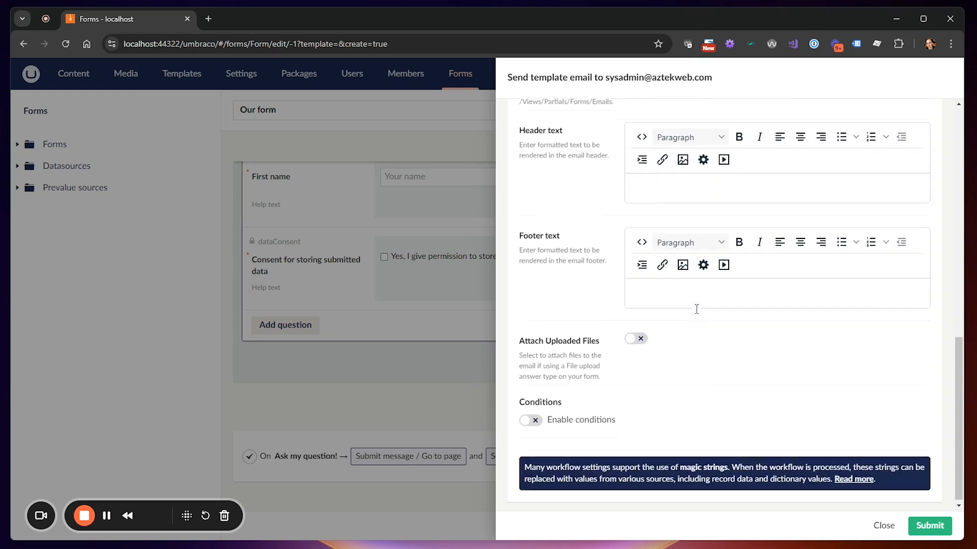
click(929, 527)
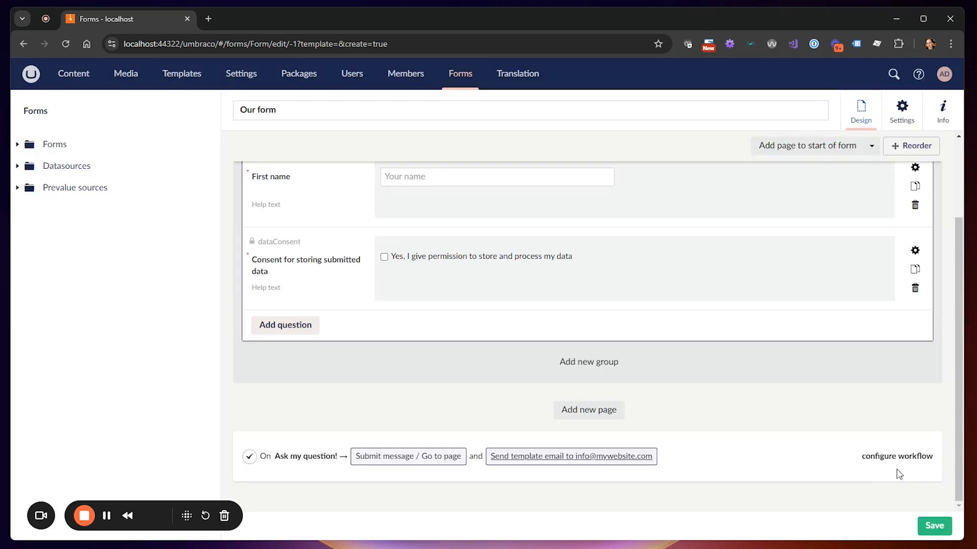
Save Our form, check its empty Entries in the forms tree, and reopen its designer
click(934, 526)
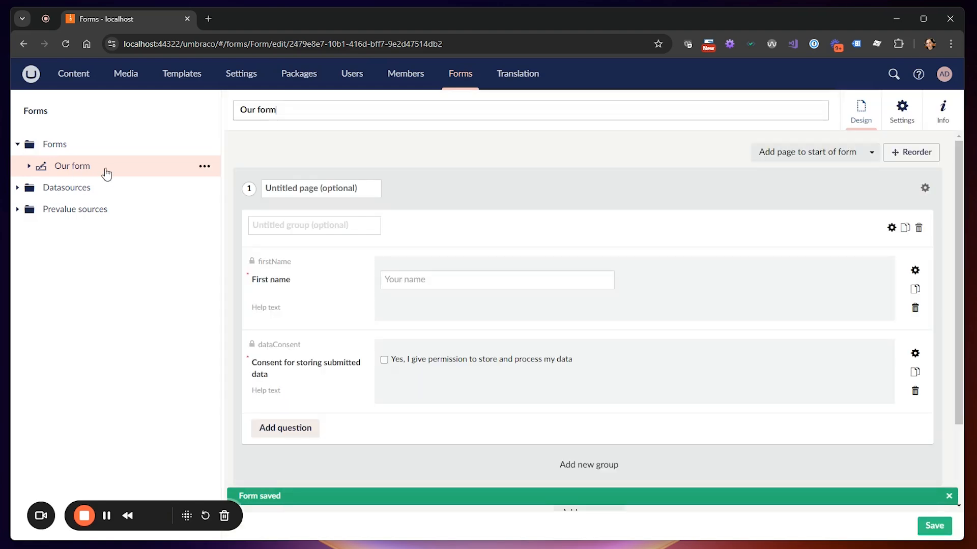
click(29, 166)
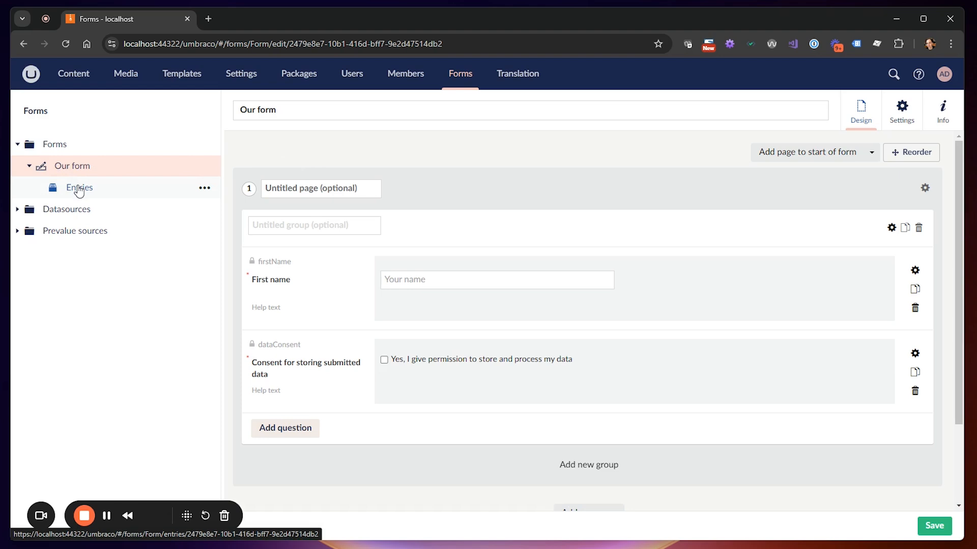
click(78, 188)
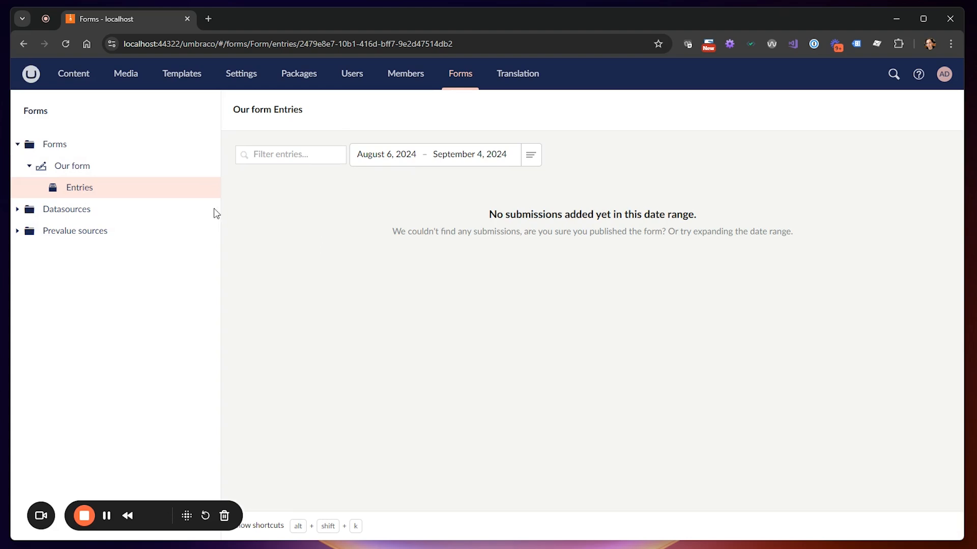
click(80, 168)
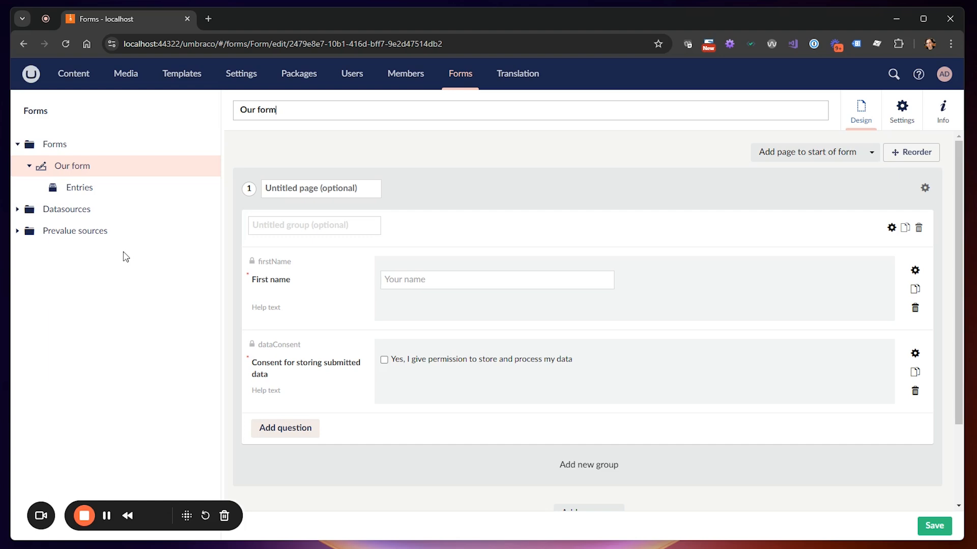
click(286, 428)
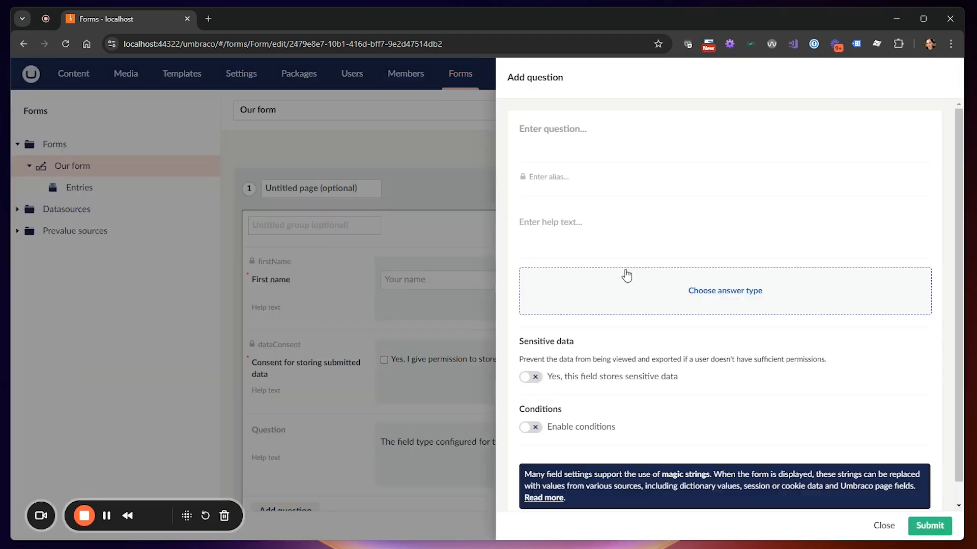
click(595, 131)
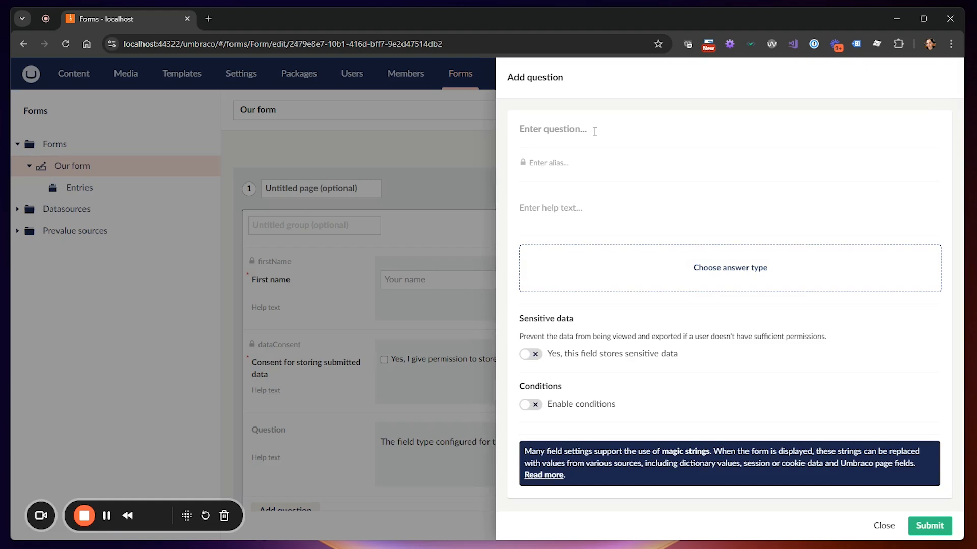
text(Country)
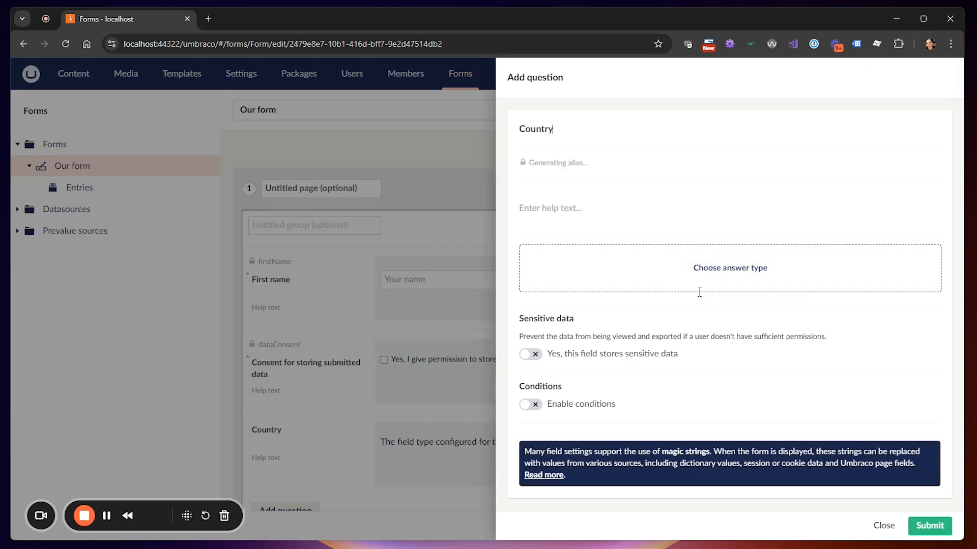
click(706, 279)
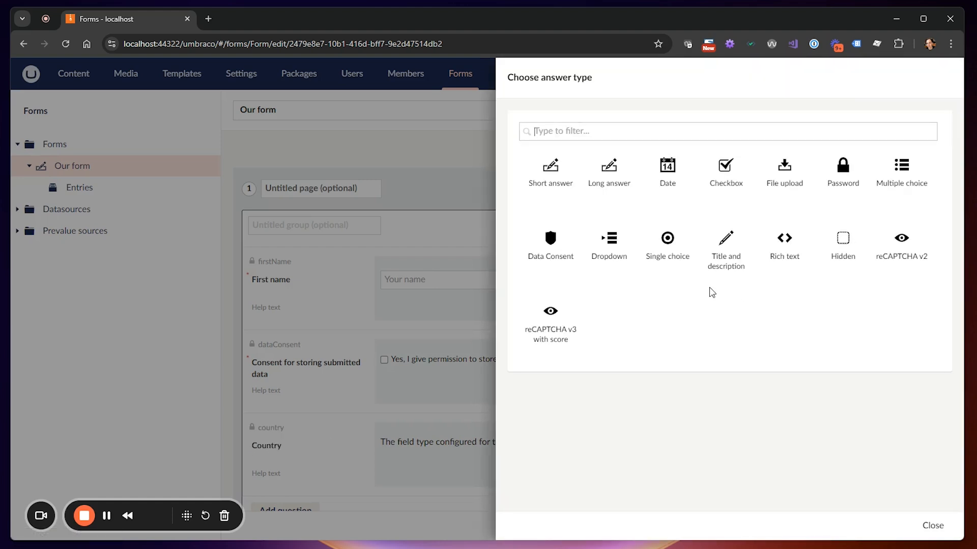
click(608, 249)
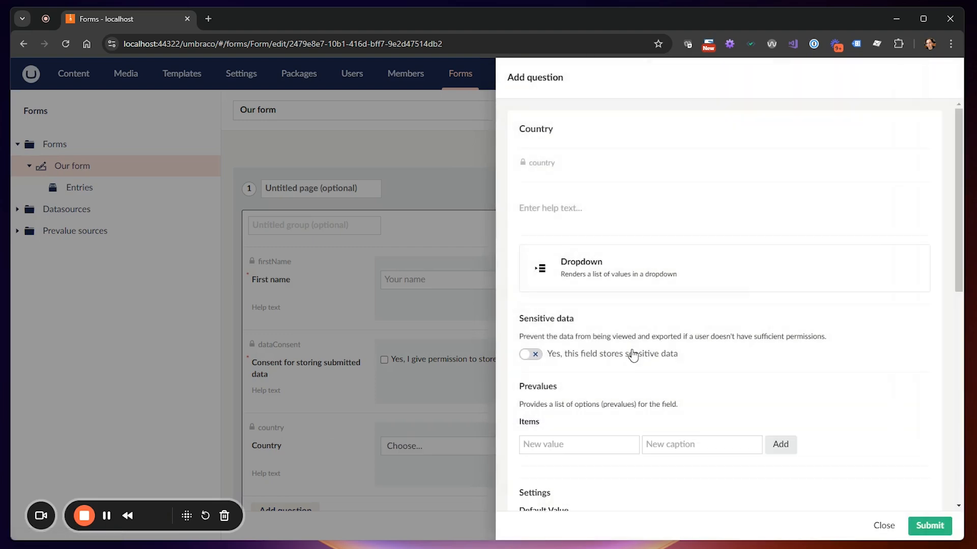
scroll(715, 344, down, 3)
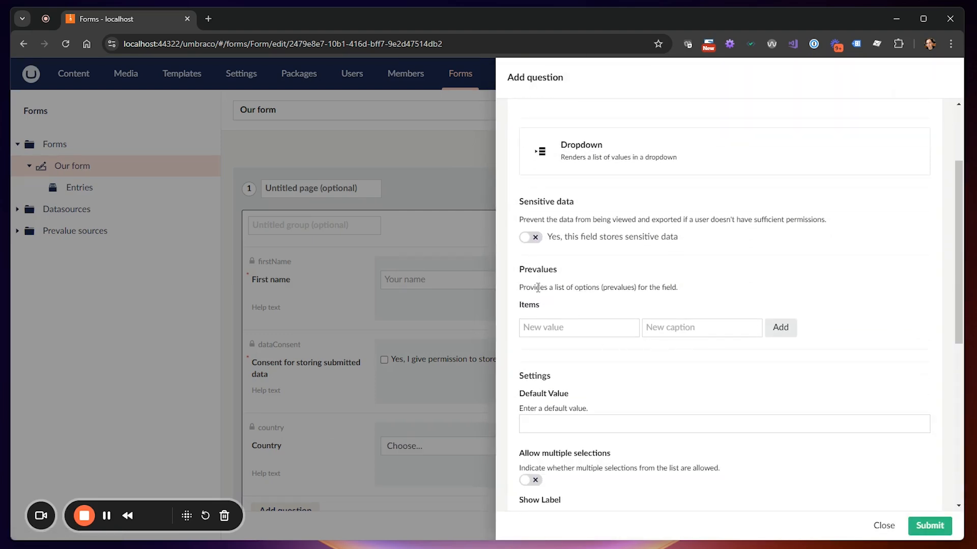
scroll(568, 319, down, 1)
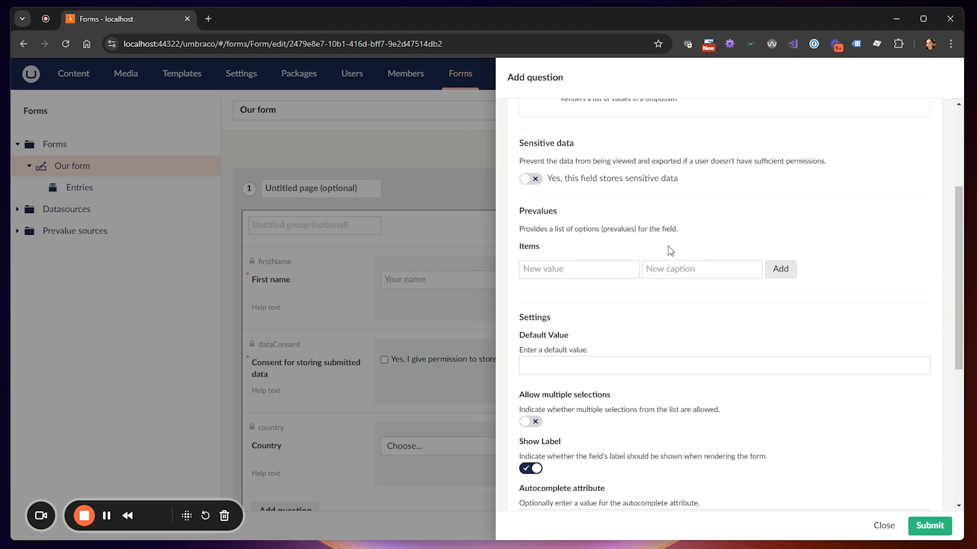
scroll(593, 312, down, 2)
scroll(593, 312, up, 2)
click(883, 525)
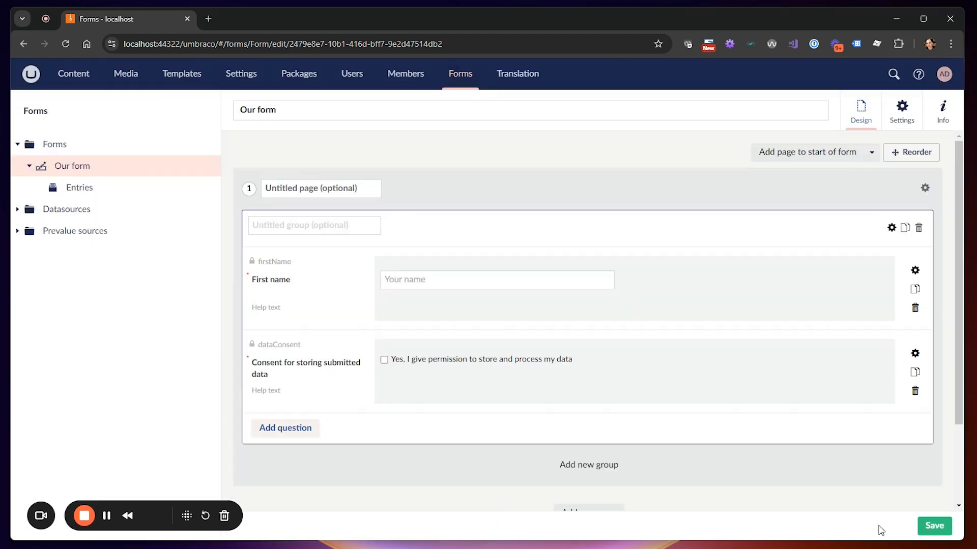